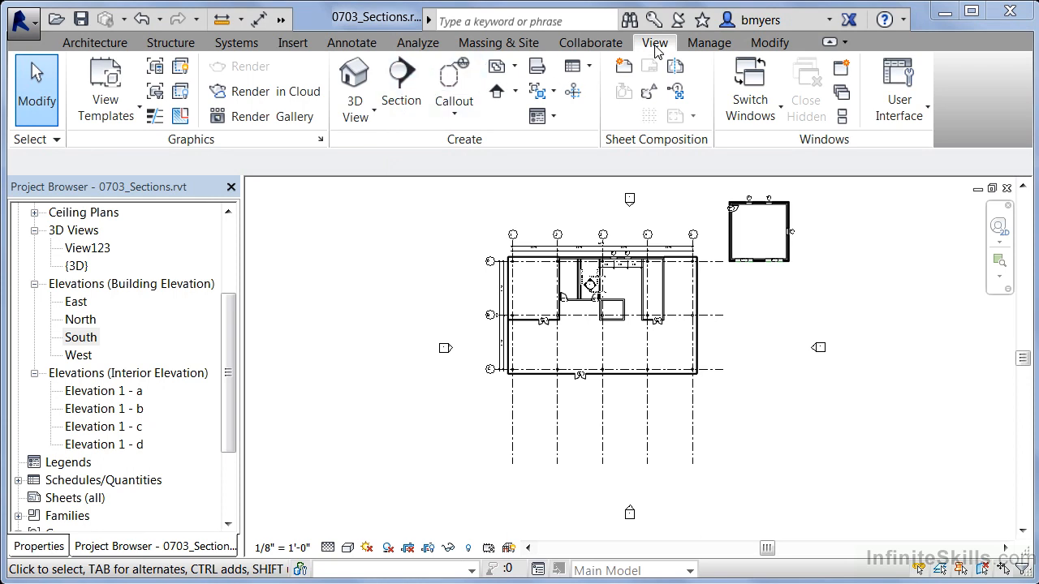
# Step: Create a short vertical section cutting through the exterior wall between grids 2 and 3, just above the room with door 4
pyautogui.click(401, 89)
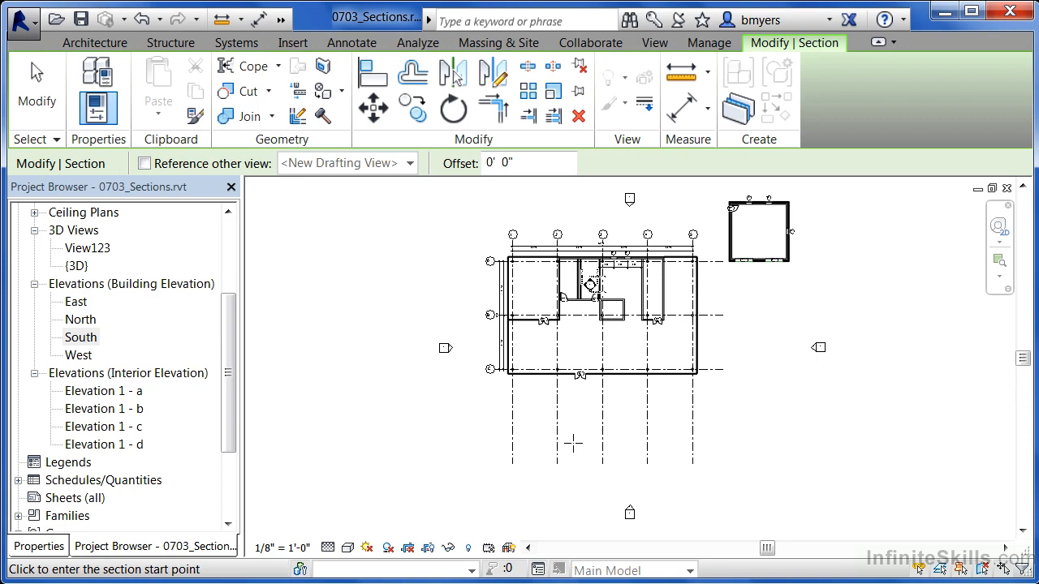
pyautogui.scroll(4, 577, 244)
pyautogui.scroll(5, 562, 279)
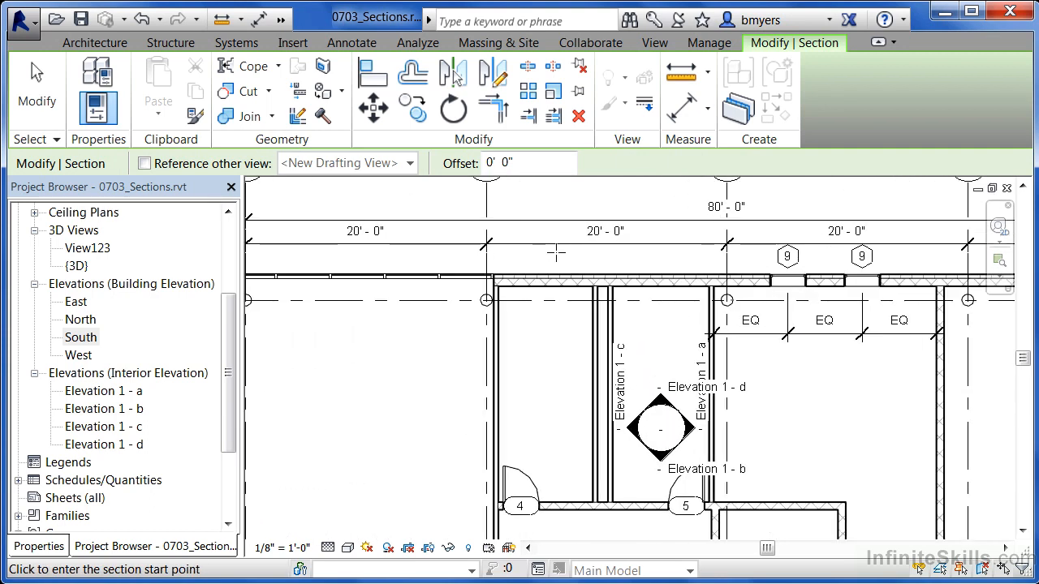
pyautogui.click(542, 256)
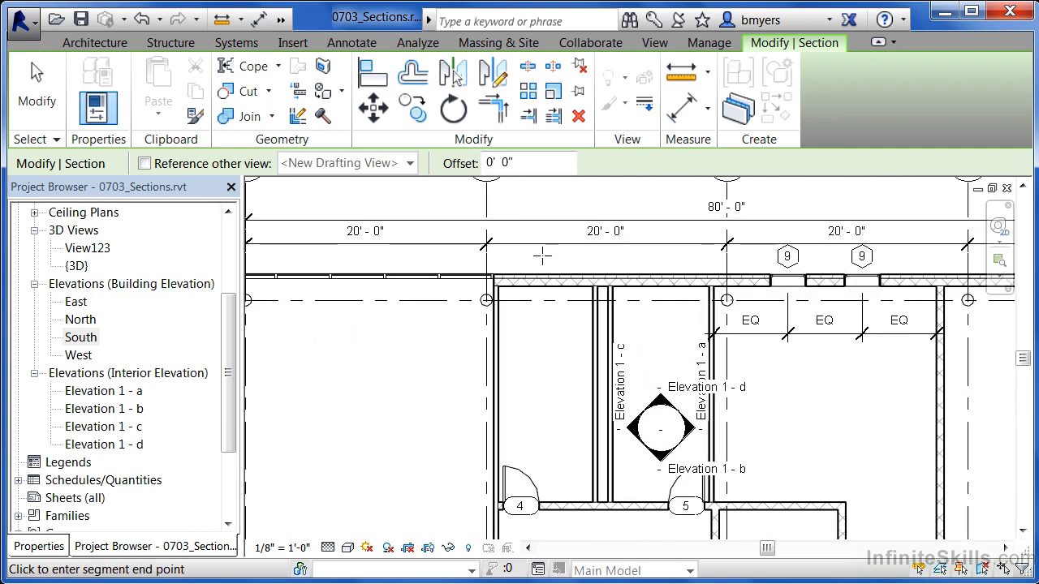
pyautogui.click(542, 329)
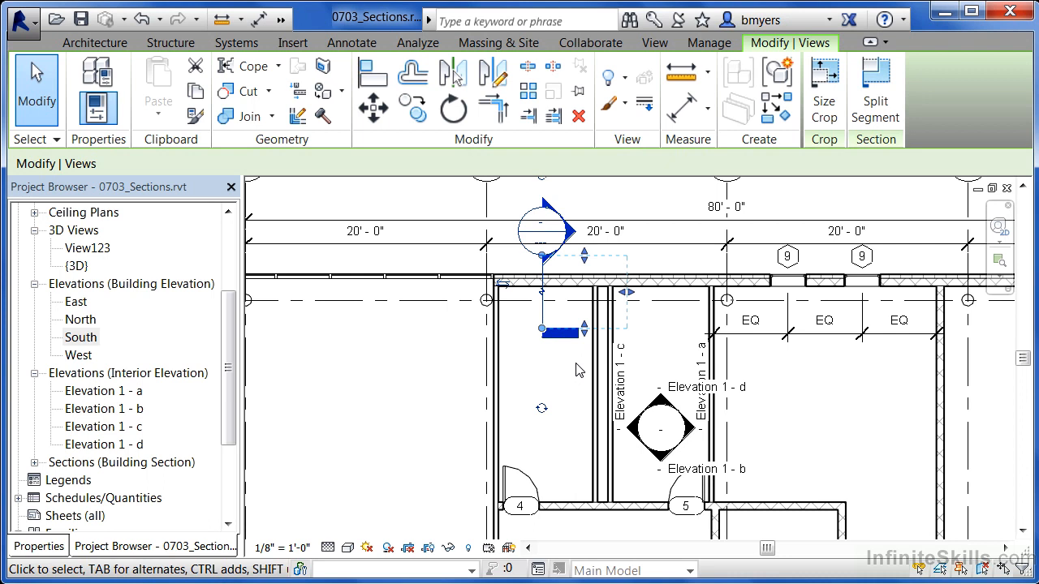
# Step: Flip the wall section's viewing direction to the opposite side and flip it back
pyautogui.scroll(3, 568, 195)
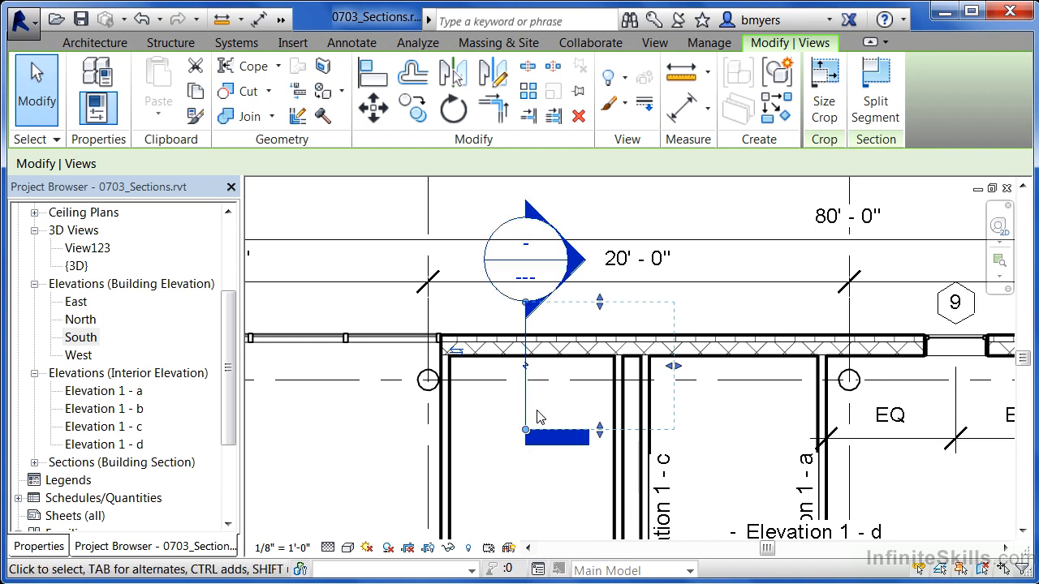
pyautogui.click(457, 355)
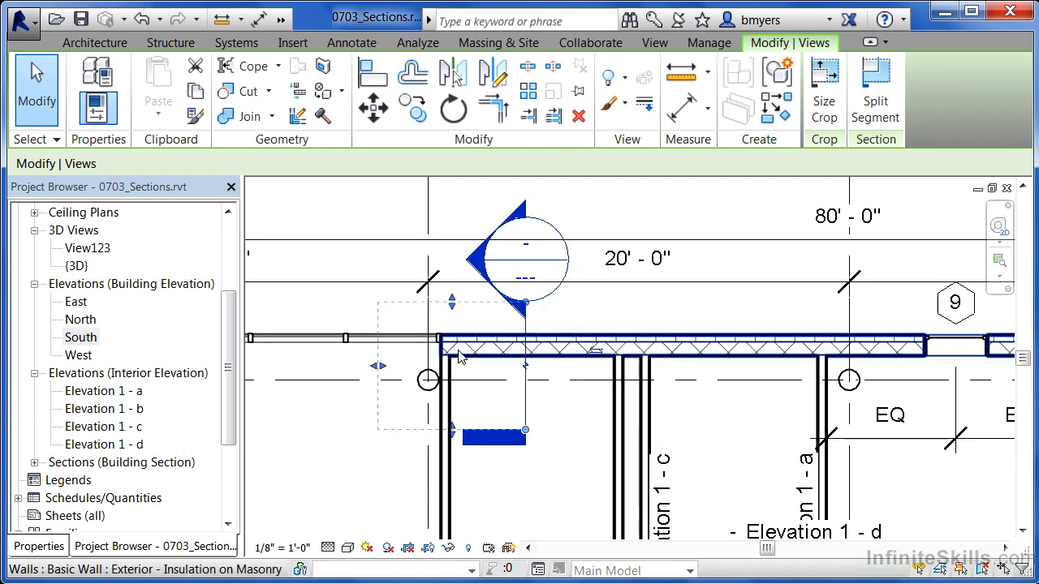
pyautogui.click(596, 353)
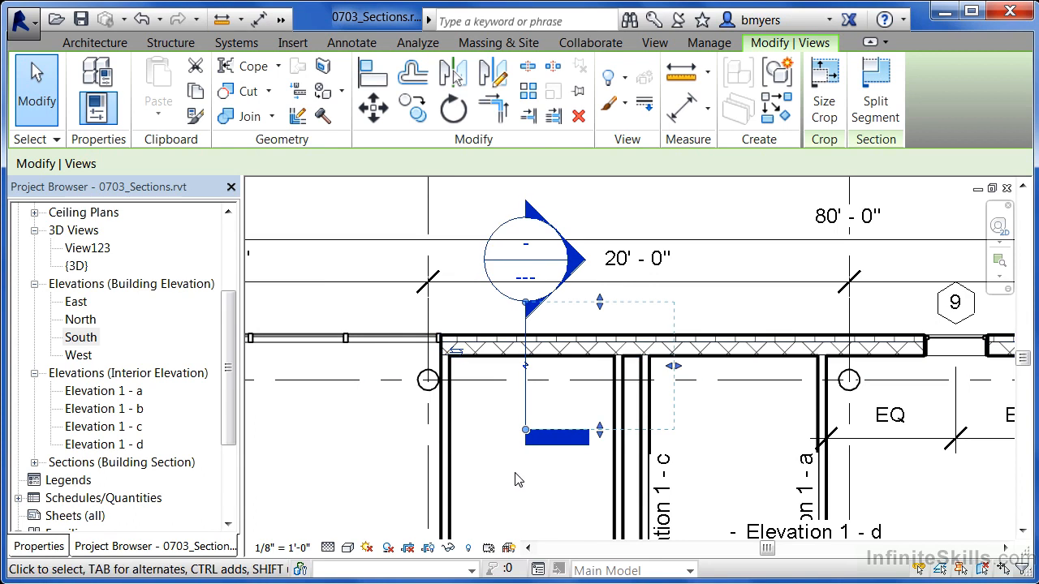
# Step: Toggle the wall section line's gap on and off, and pull its far clip boundary in short of the nearest interior wall
pyautogui.click(525, 371)
pyautogui.click(526, 372)
pyautogui.moveTo(672, 367); pyautogui.dragTo(578, 367)
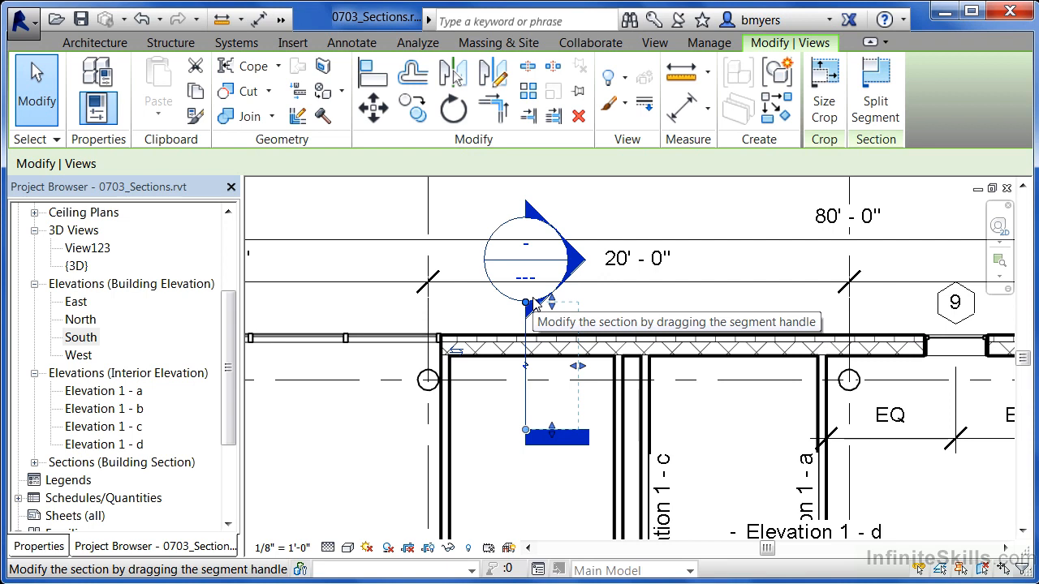
pyautogui.click(488, 450)
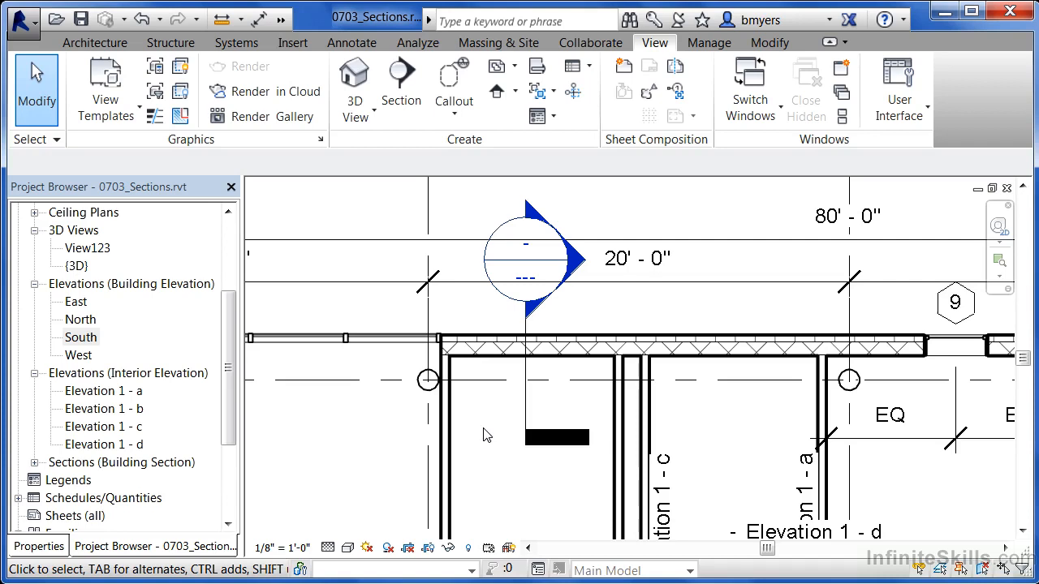
# Step: Cycle the wall section's tail symbol through its display options and return it to the filled tail
pyautogui.click(529, 379)
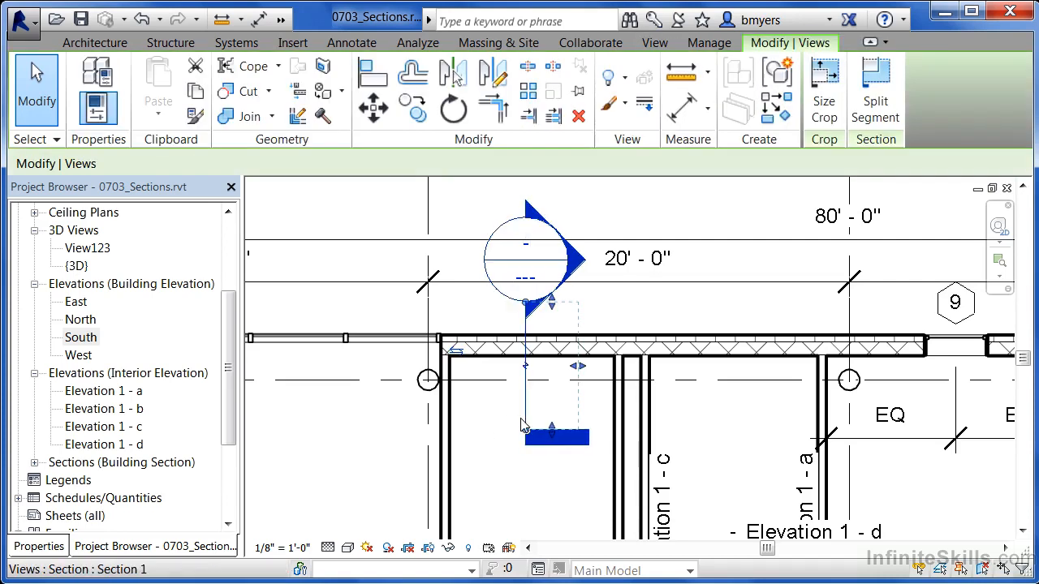
pyautogui.scroll(-1, 526, 426)
pyautogui.moveTo(521, 440); pyautogui.dragTo(524, 410, button='middle')
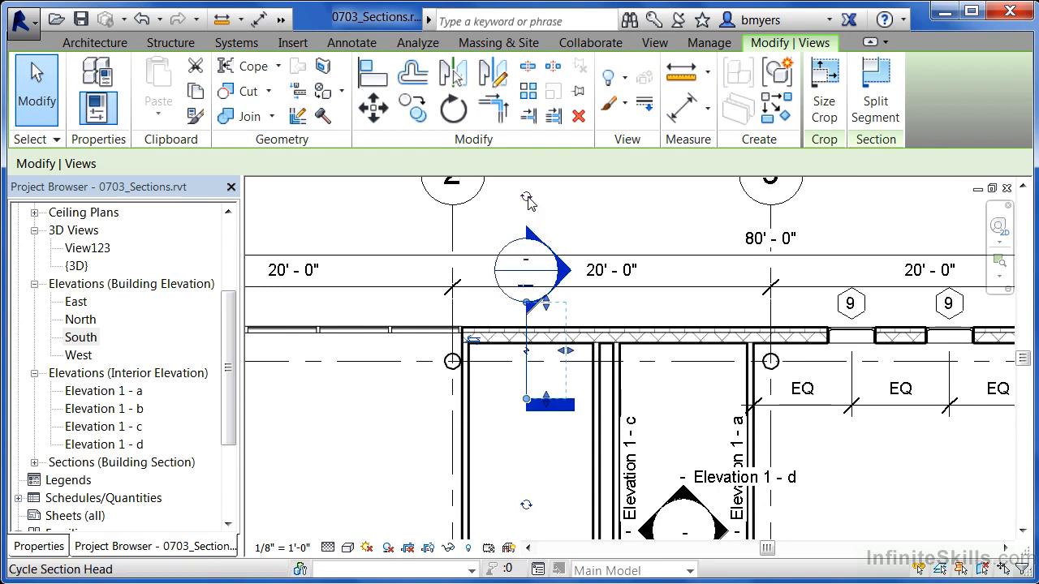
pyautogui.click(526, 506)
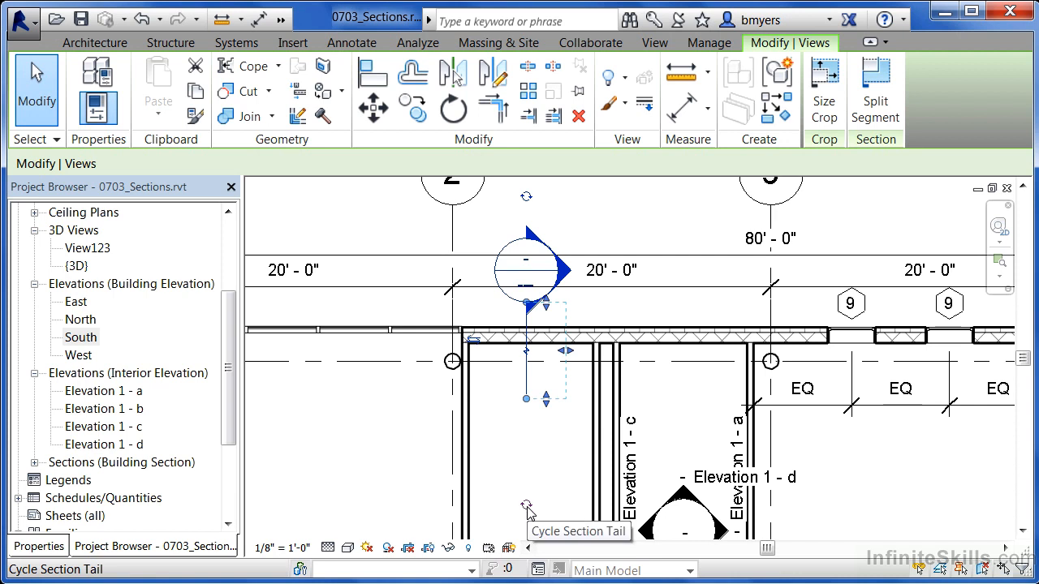
pyautogui.click(526, 507)
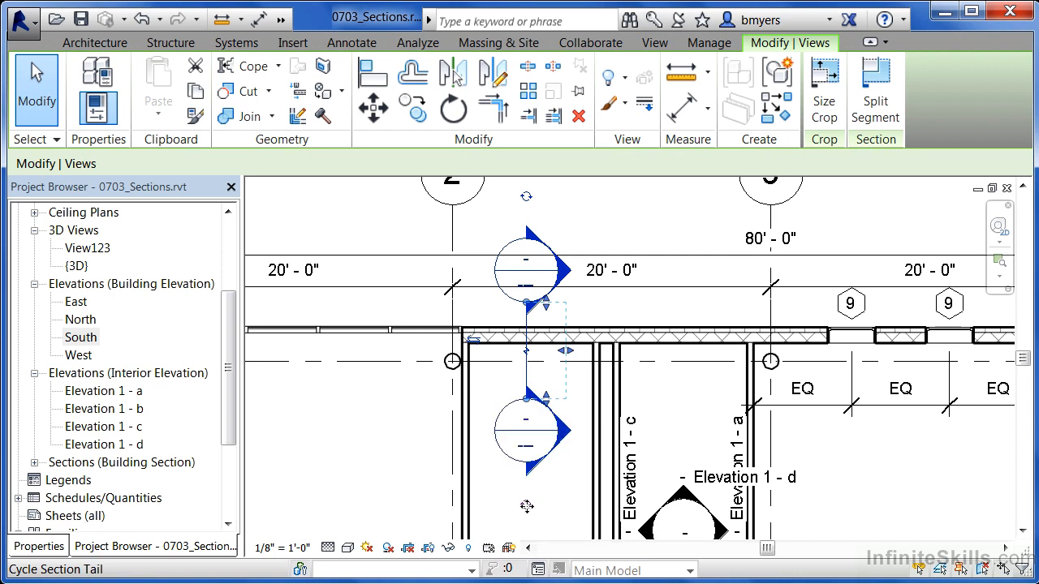
pyautogui.click(526, 506)
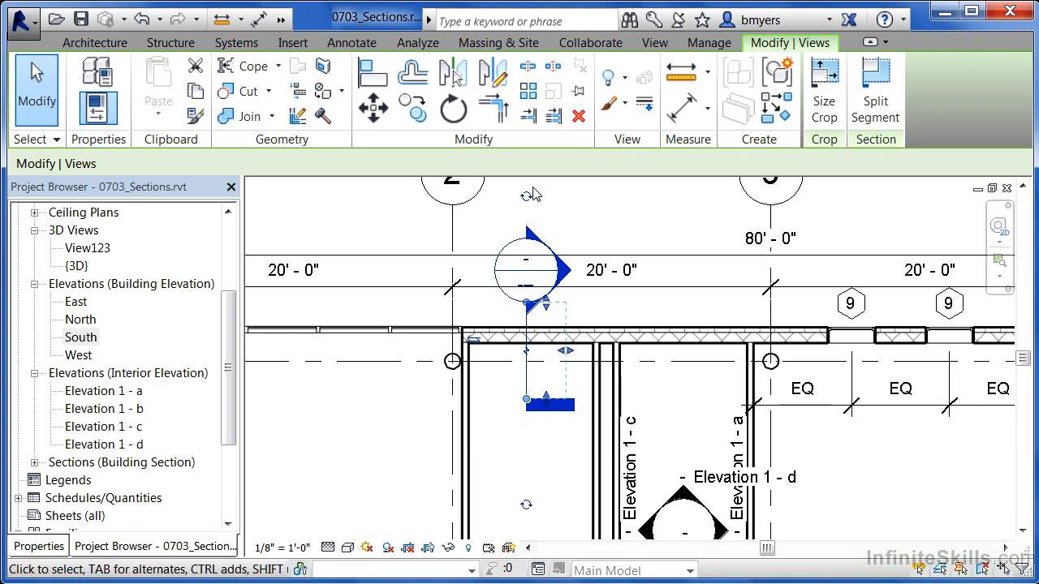
# Step: Cycle the wall section's head symbol through its display options back to the circular marker, and deselect the section
pyautogui.click(526, 197)
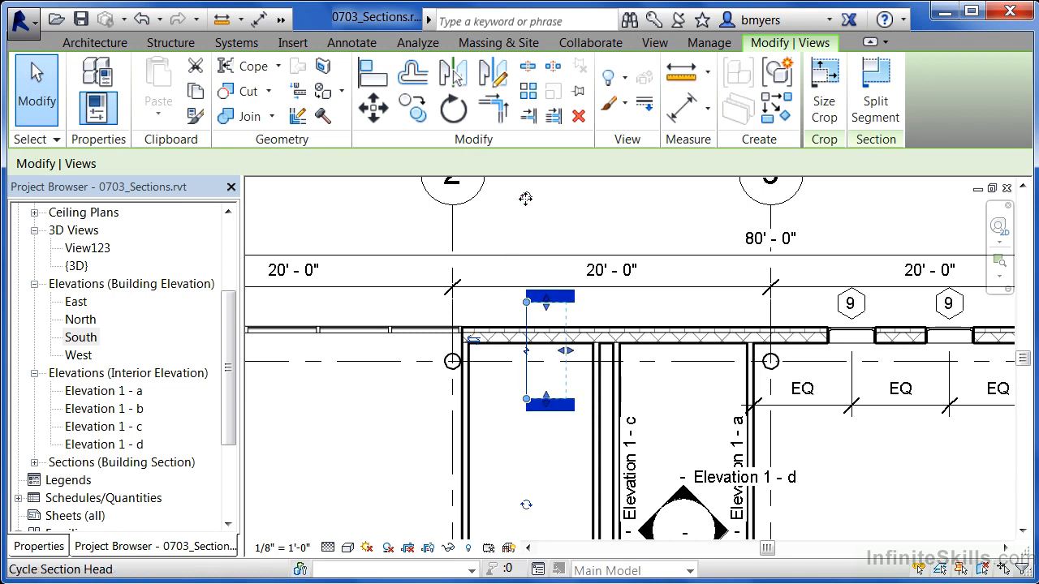
pyautogui.click(526, 197)
pyautogui.click(526, 198)
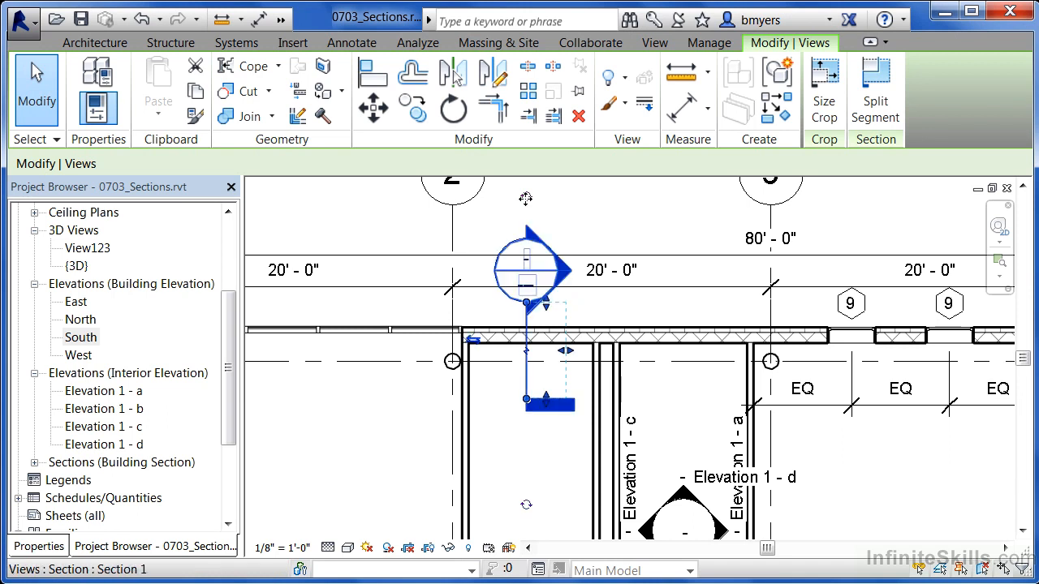
pyautogui.click(593, 203)
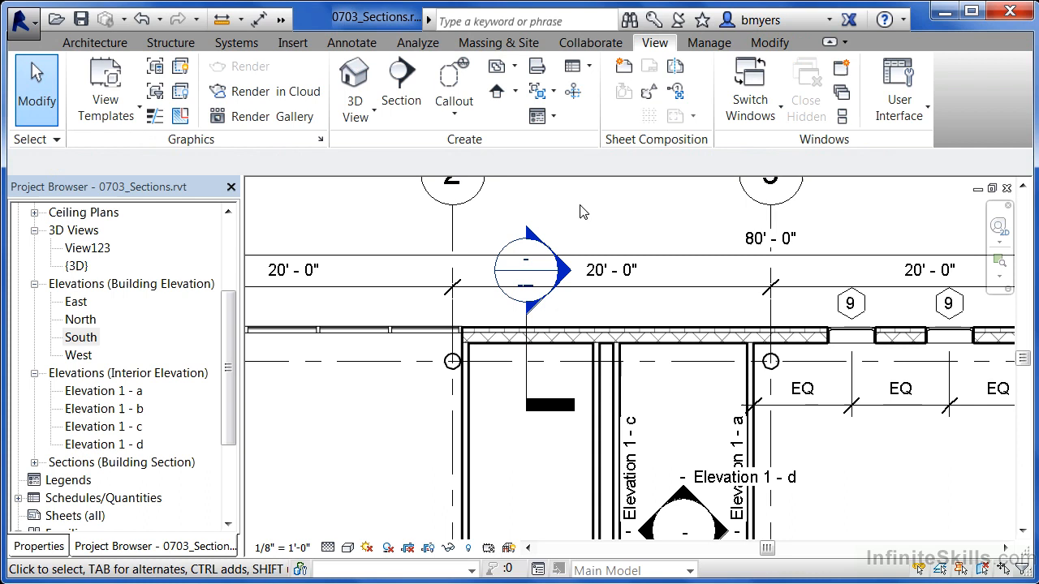
# Step: Open the wall section's view from its head, set the detail level to Fine, and close the view
pyautogui.doubleClick(513, 250)
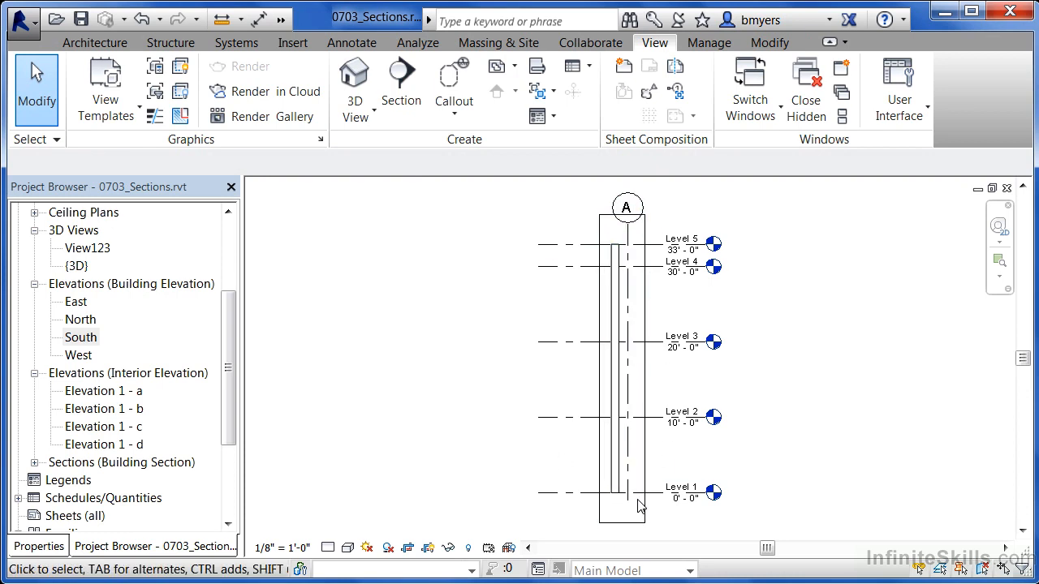
pyautogui.scroll(5, 638, 505)
pyautogui.scroll(3, 619, 500)
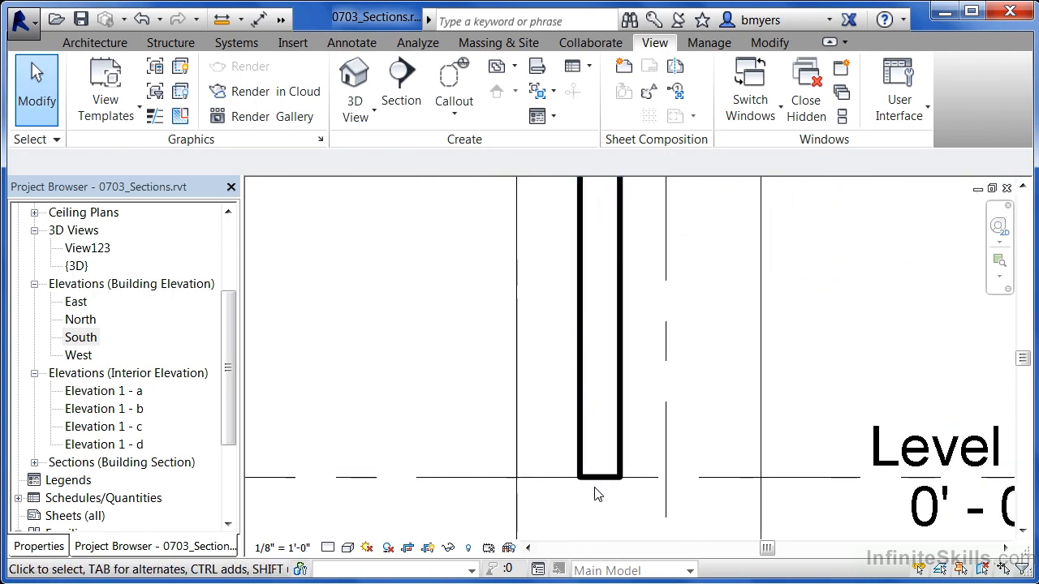
pyautogui.click(328, 548)
pyautogui.click(342, 526)
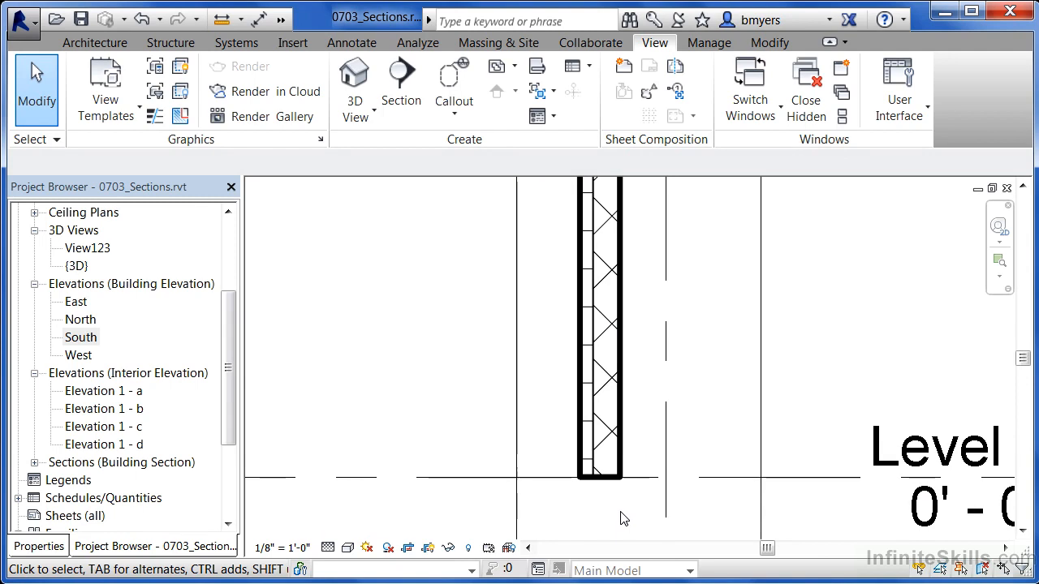
pyautogui.scroll(-4, 623, 520)
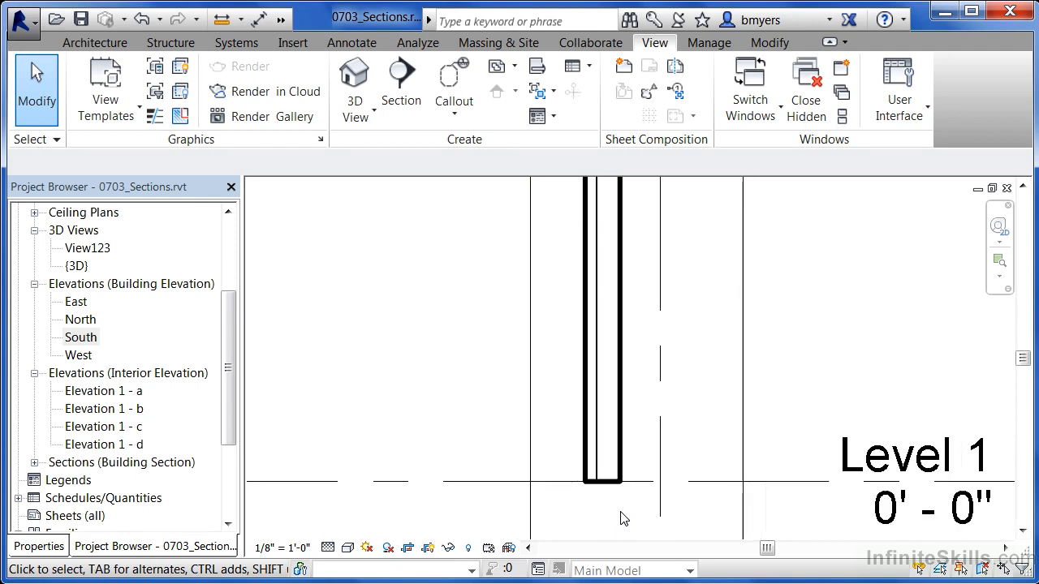
pyautogui.click(1007, 189)
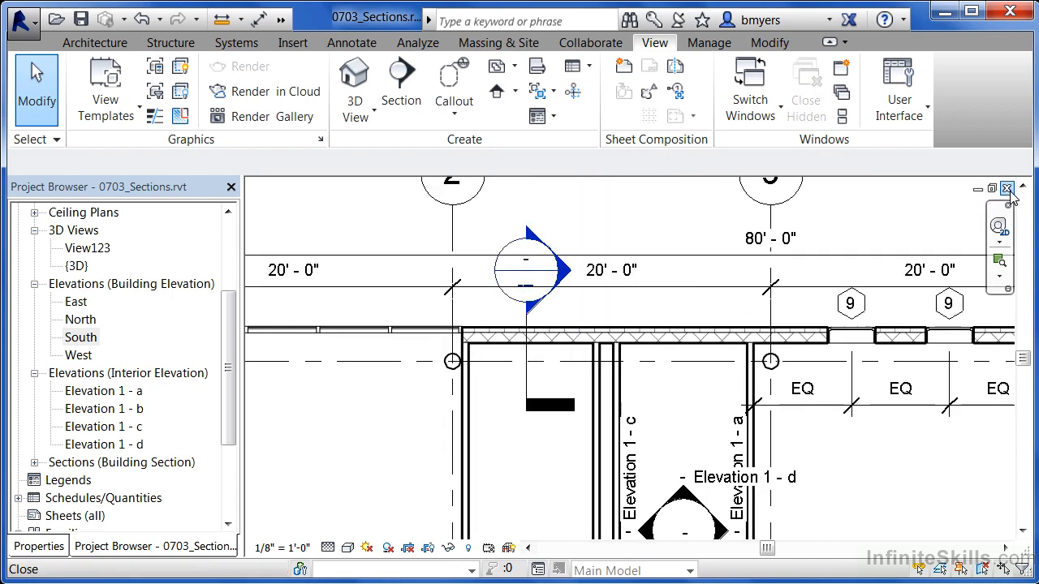
# Step: Draw a horizontal section across the full building between grids B and C, from beyond the east wall to beyond the west wall
pyautogui.scroll(-4, 604, 268)
pyautogui.scroll(2, 656, 434)
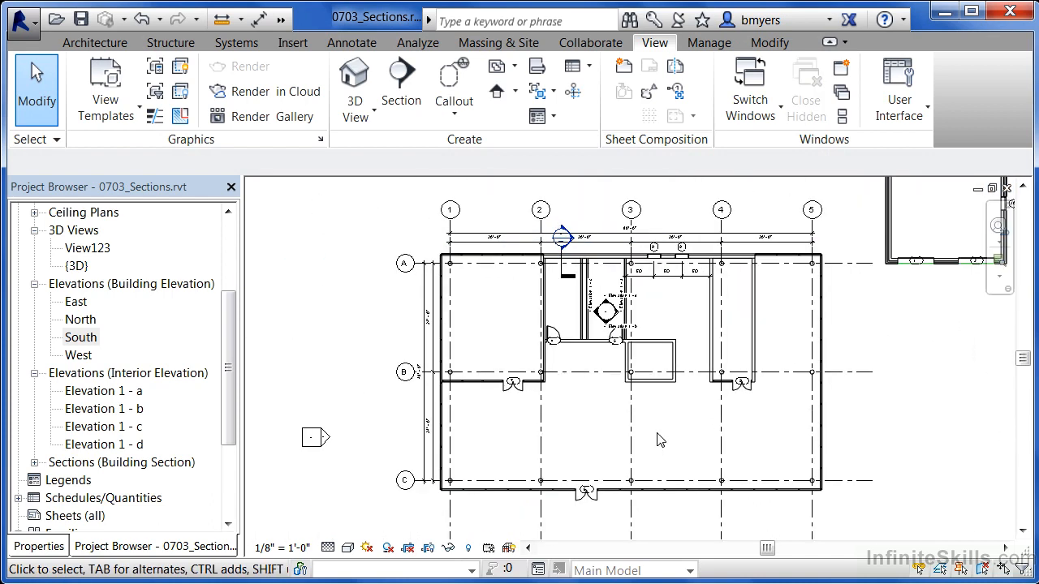
pyautogui.click(400, 78)
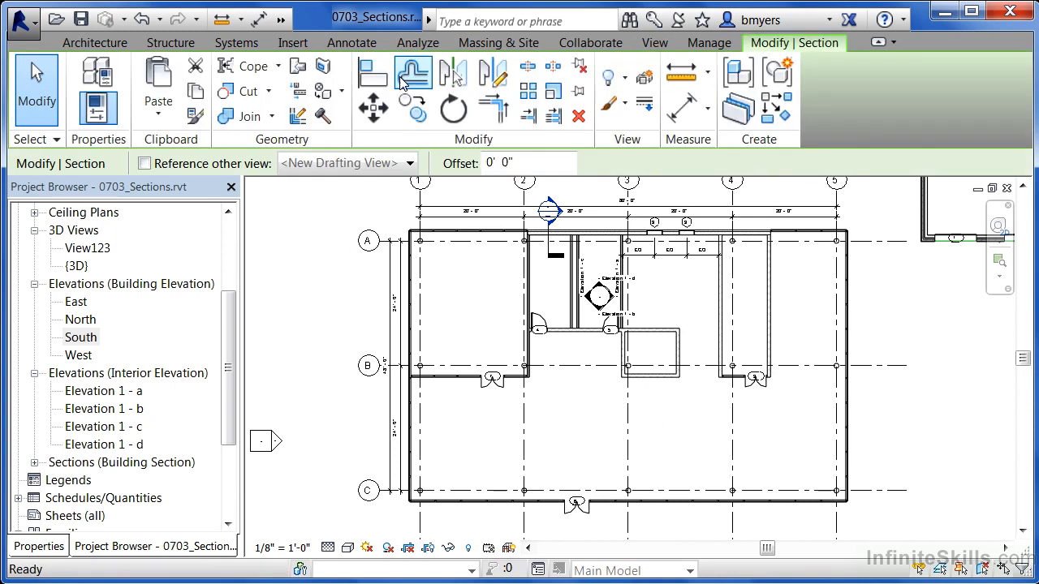
pyautogui.click(867, 416)
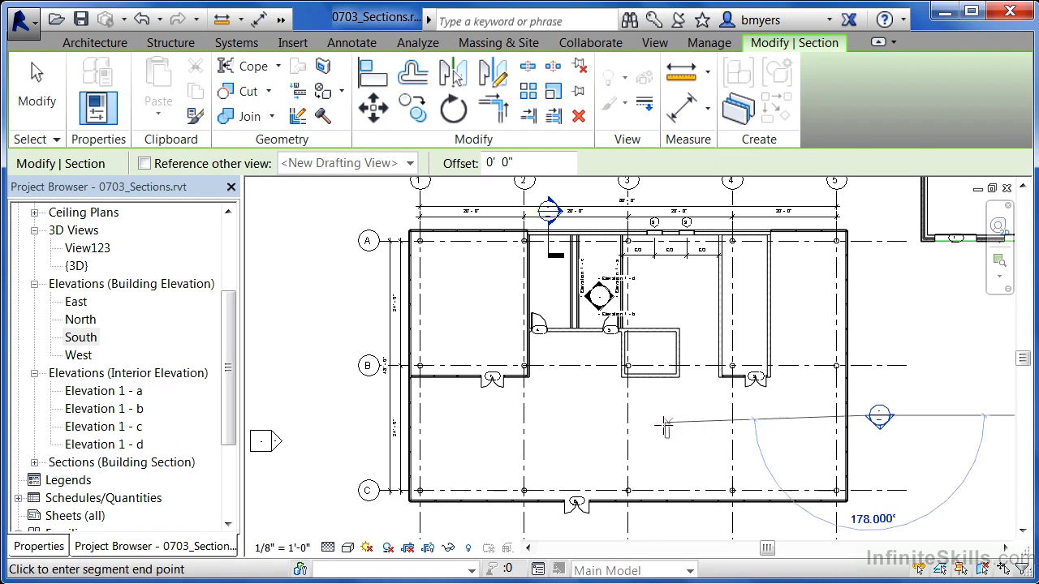
pyautogui.click(403, 416)
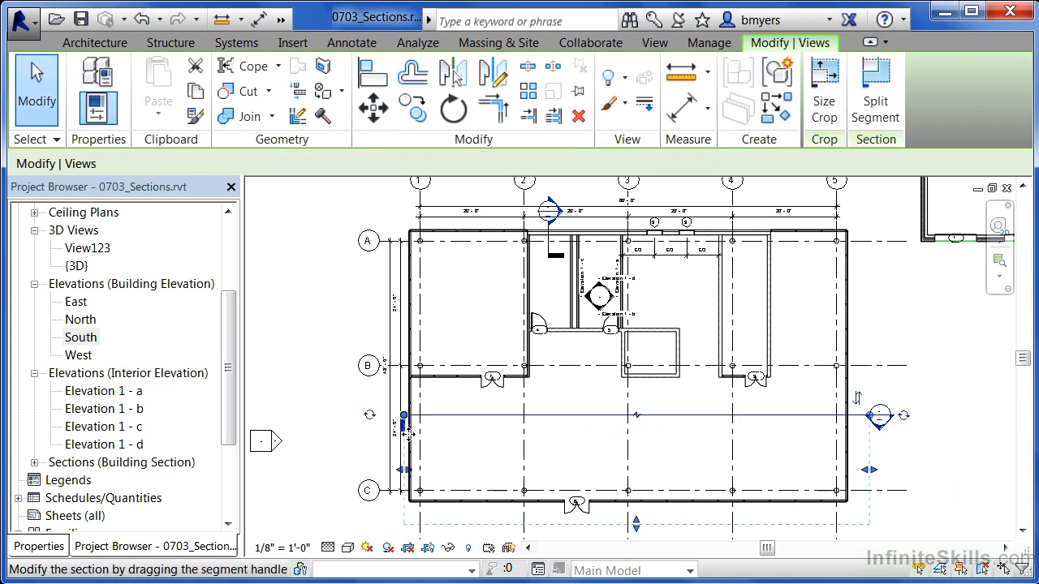
pyautogui.press('Escape')
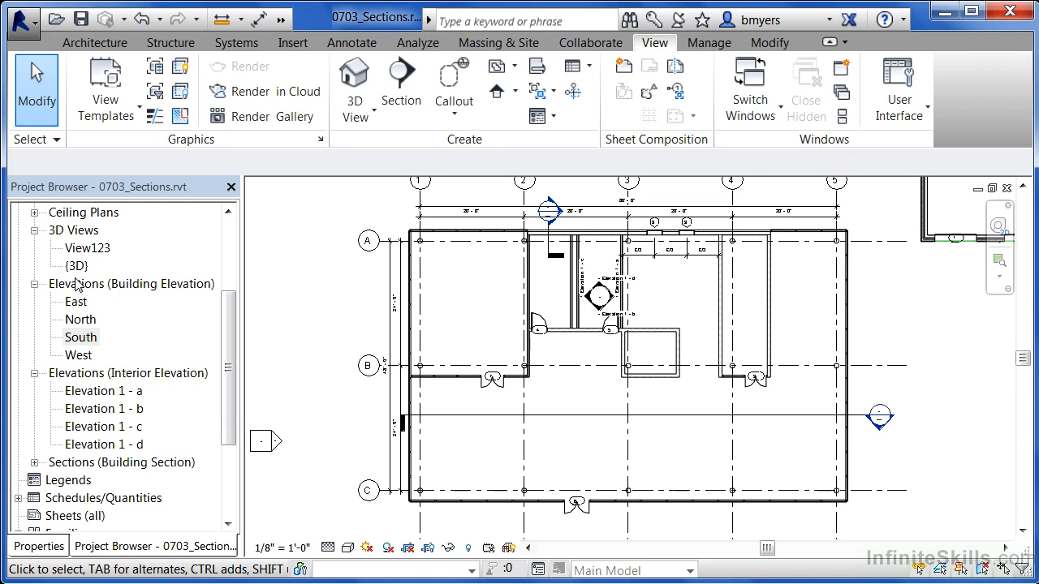
# Step: Open the Section 2 building section view and set its detail level to Fine
pyautogui.click(35, 462)
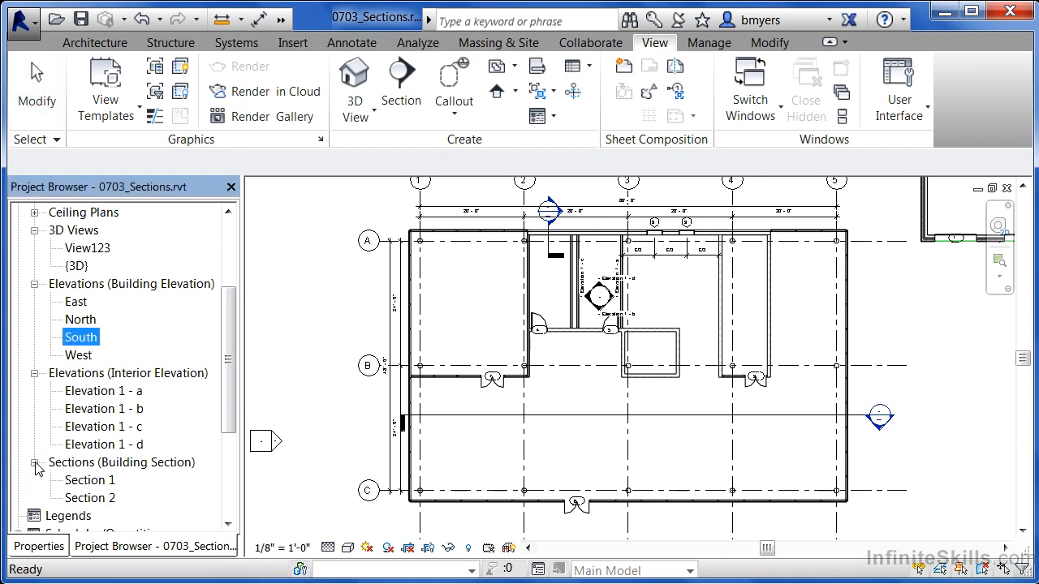
pyautogui.doubleClick(97, 501)
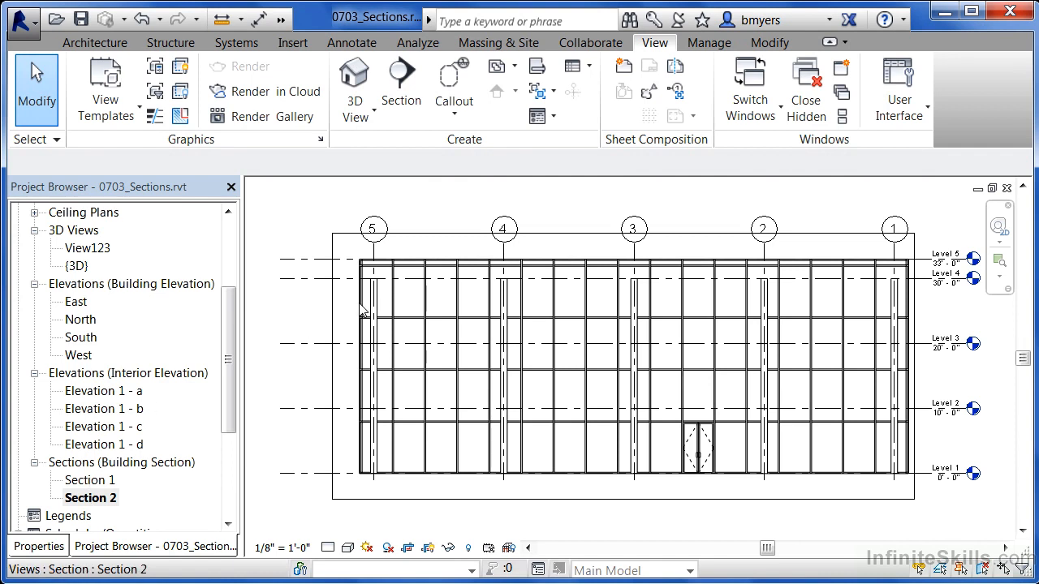
pyautogui.click(329, 549)
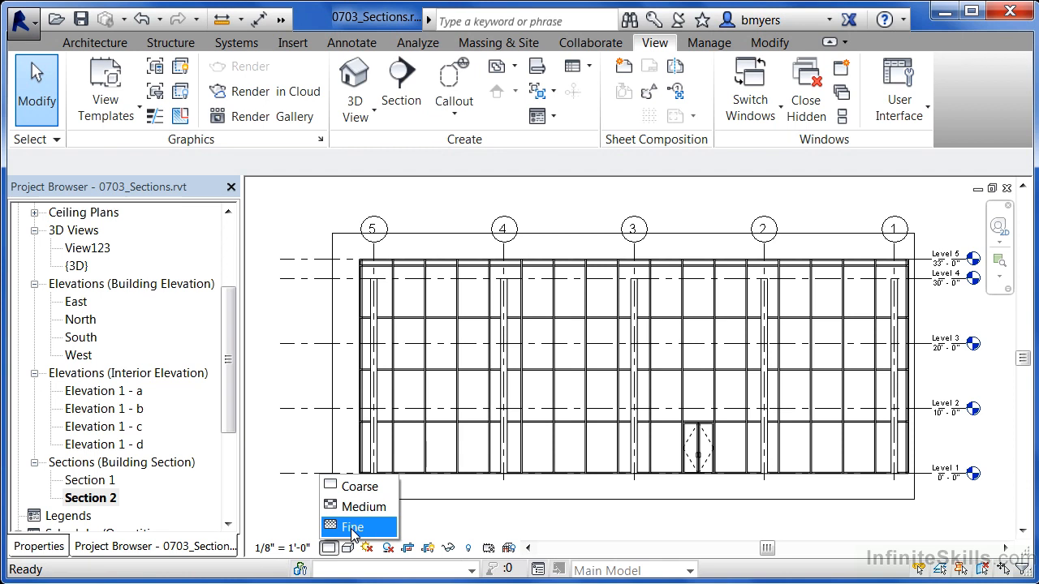
pyautogui.click(352, 527)
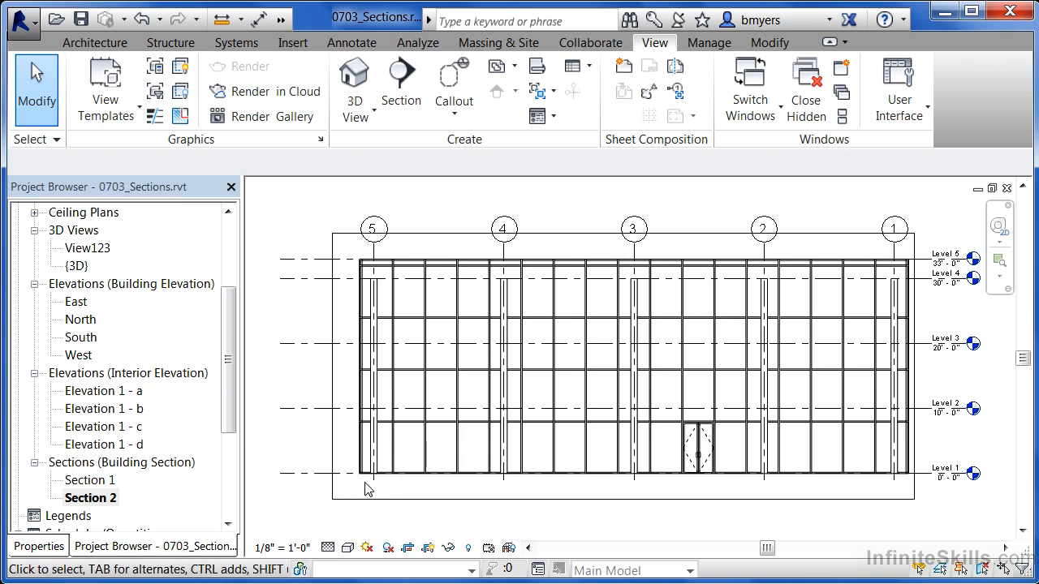
pyautogui.scroll(2, 366, 471)
pyautogui.scroll(5, 366, 452)
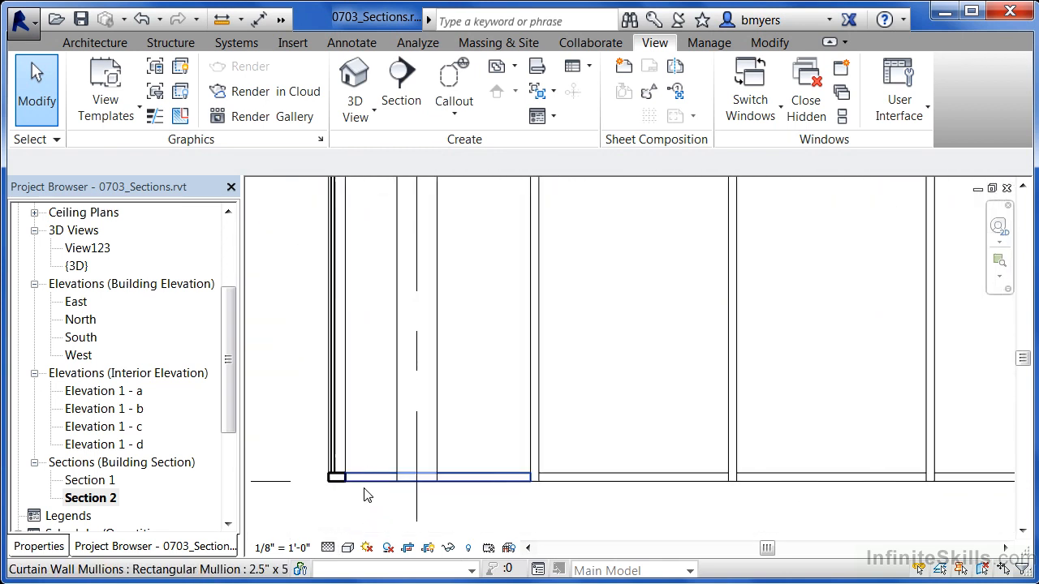
pyautogui.scroll(2, 353, 516)
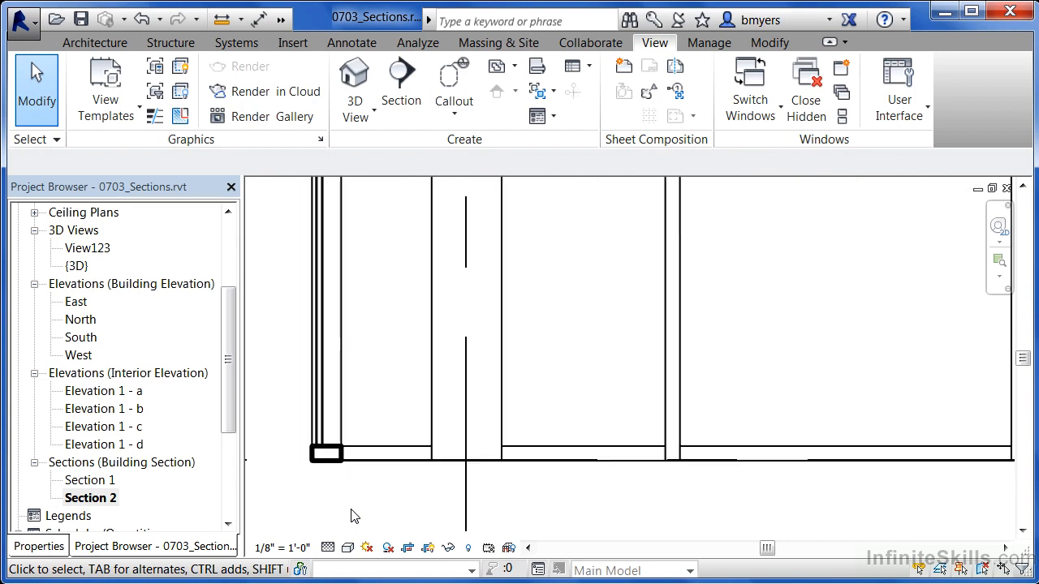